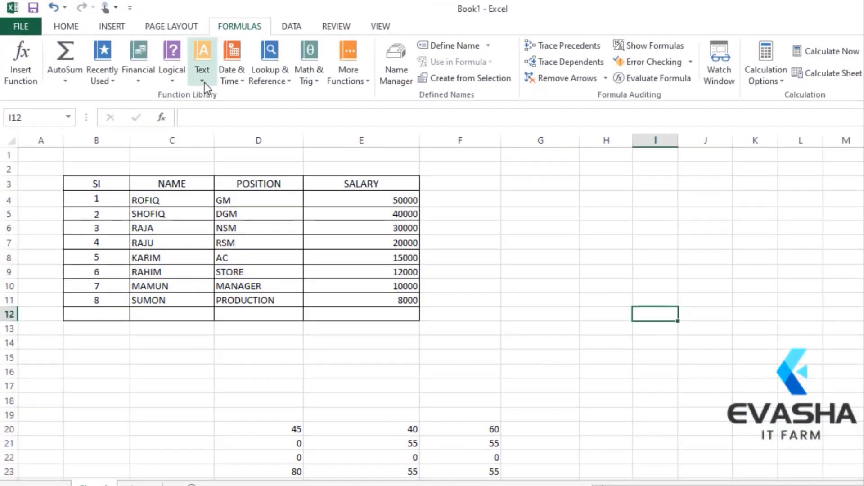
{"action": "left_click", "coordinate": [203, 82]}
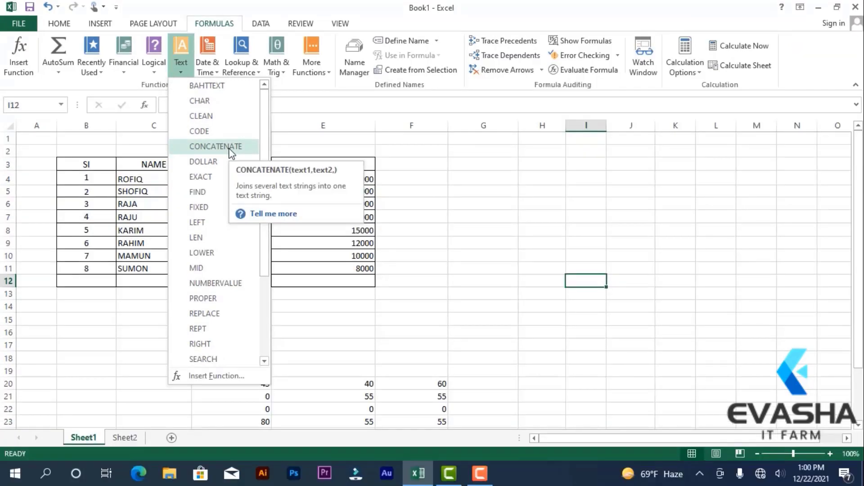
{"action": "left_click", "coordinate": [231, 146]}
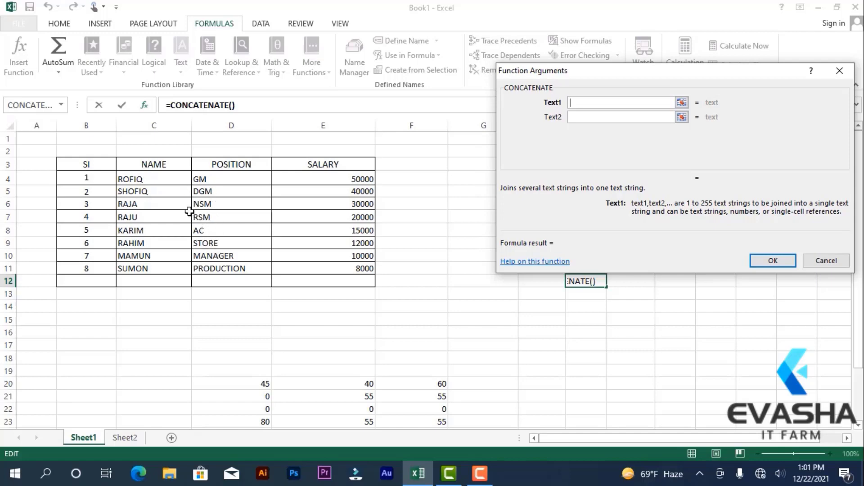
{"action": "left_click", "coordinate": [840, 70]}
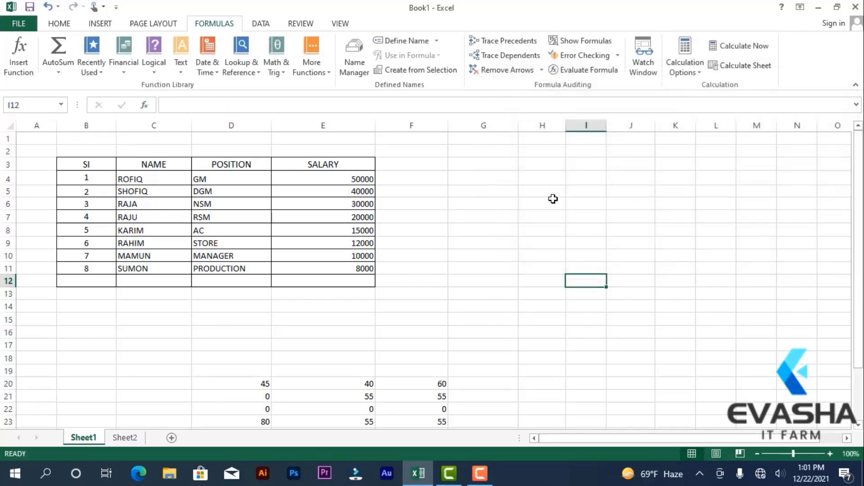
Step: Join the positions in D6, D7 and D8 with a CONCATENATE formula in cell F8, and clear the cell again
{"action": "left_click", "coordinate": [402, 236]}
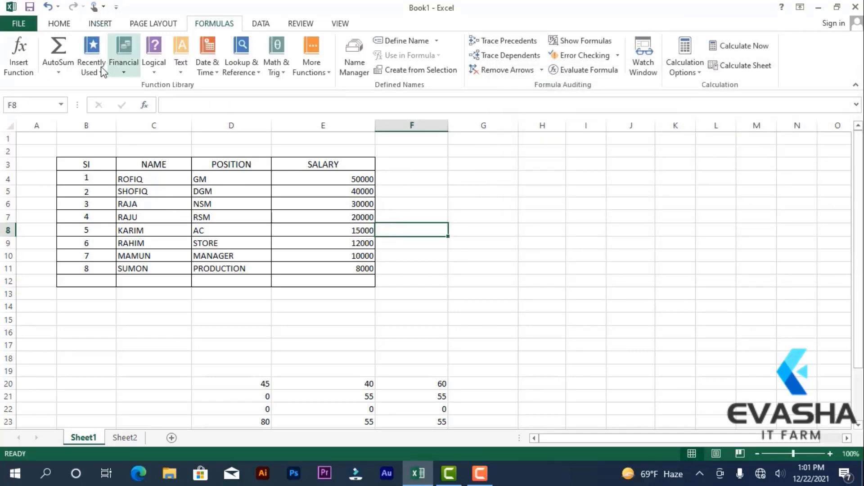
{"action": "left_click", "coordinate": [181, 70]}
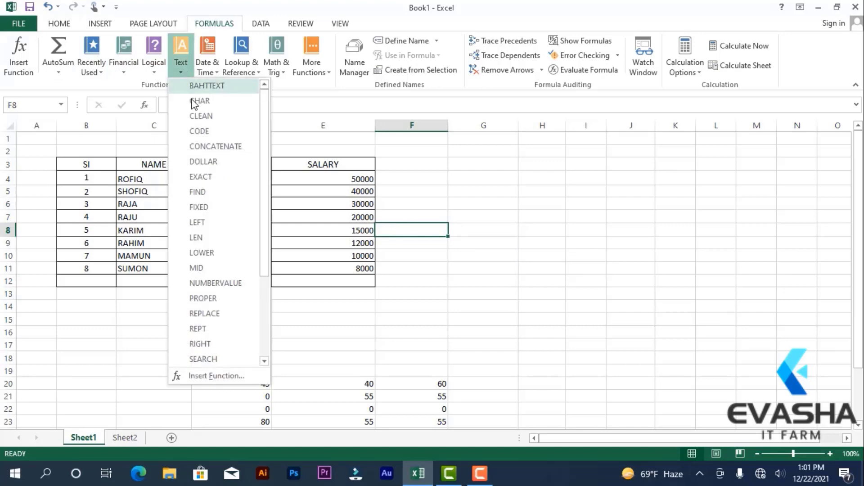
{"action": "left_click", "coordinate": [215, 147]}
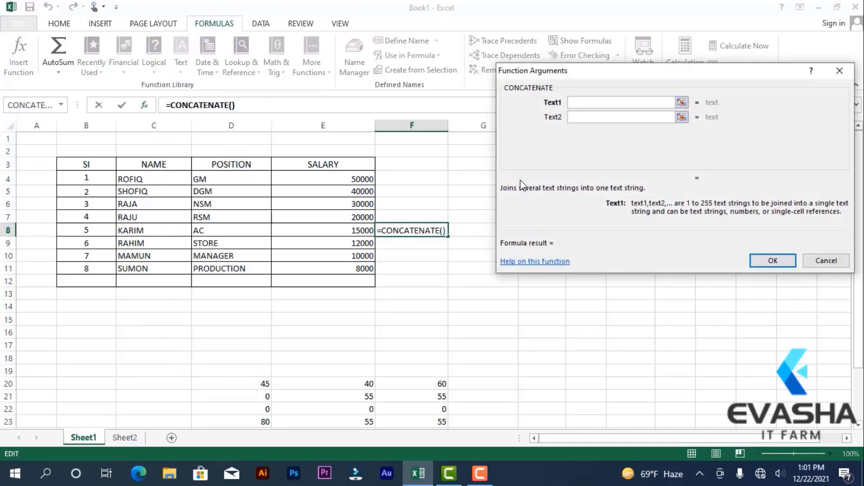
{"action": "left_click", "coordinate": [208, 206]}
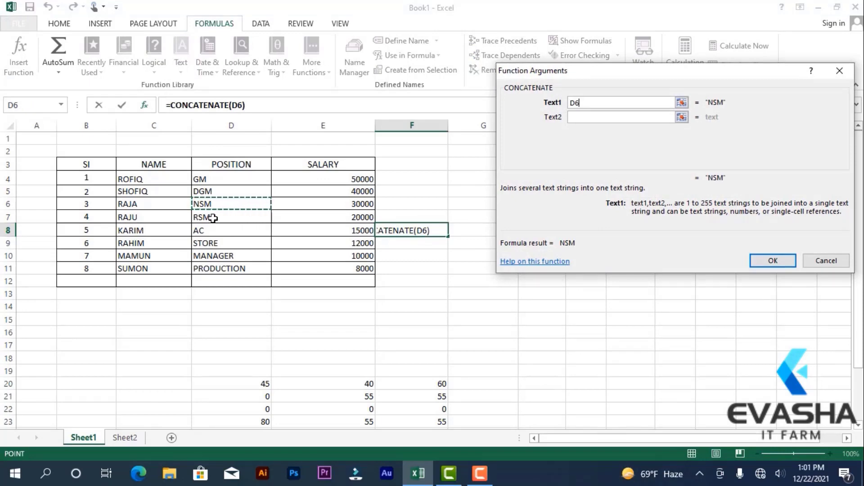
{"action": "key", "text": "Tab"}
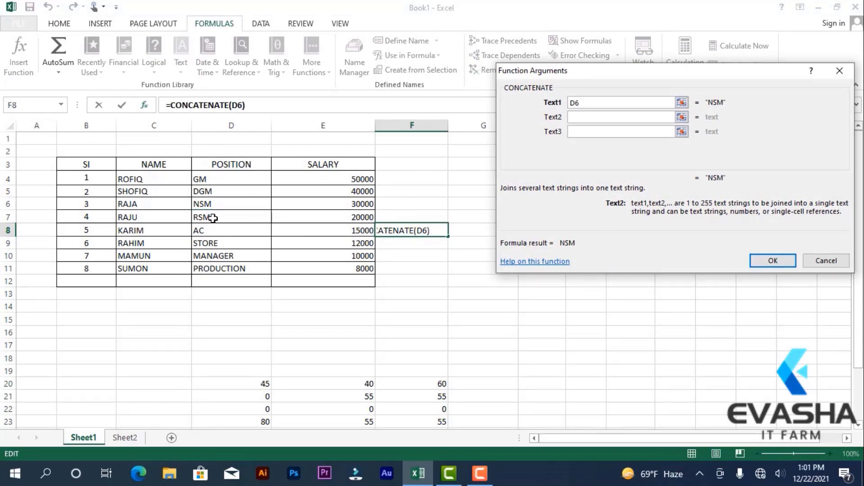
{"action": "left_click", "coordinate": [213, 218]}
{"action": "key", "text": "Tab"}
{"action": "left_click", "coordinate": [216, 231]}
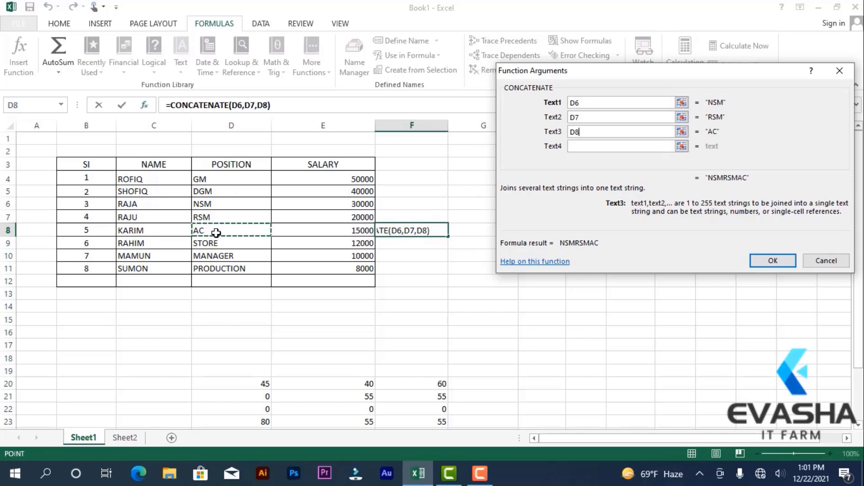
{"action": "left_click", "coordinate": [769, 261]}
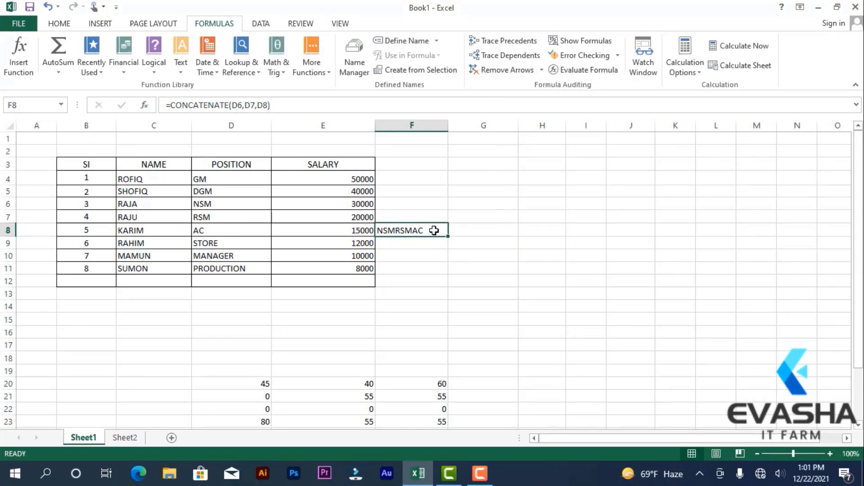
{"action": "key", "text": "Delete"}
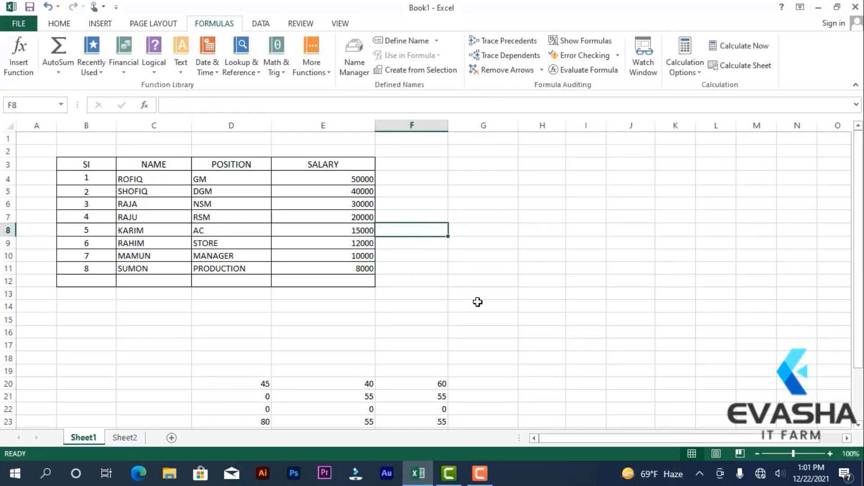
Step: Join the numbers in D20, E20 and E22 with a CONCATENATE formula in cell G20, and clear the cell again
{"action": "scroll", "coordinate": [478, 302], "scroll_direction": "down", "scroll_amount": 1}
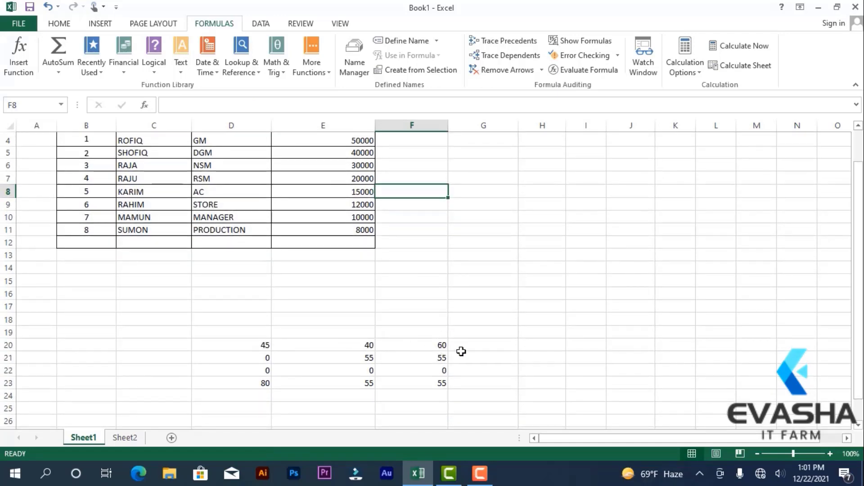
{"action": "scroll", "coordinate": [468, 335], "scroll_direction": "down", "scroll_amount": 4}
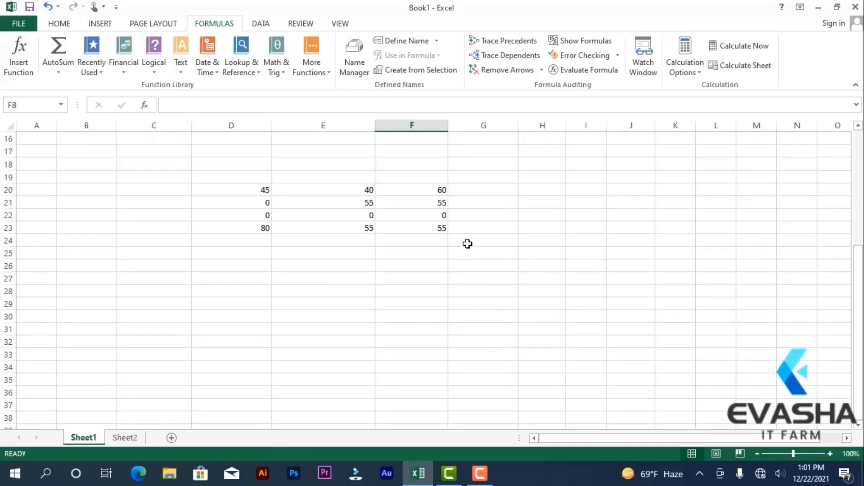
{"action": "left_click", "coordinate": [477, 190]}
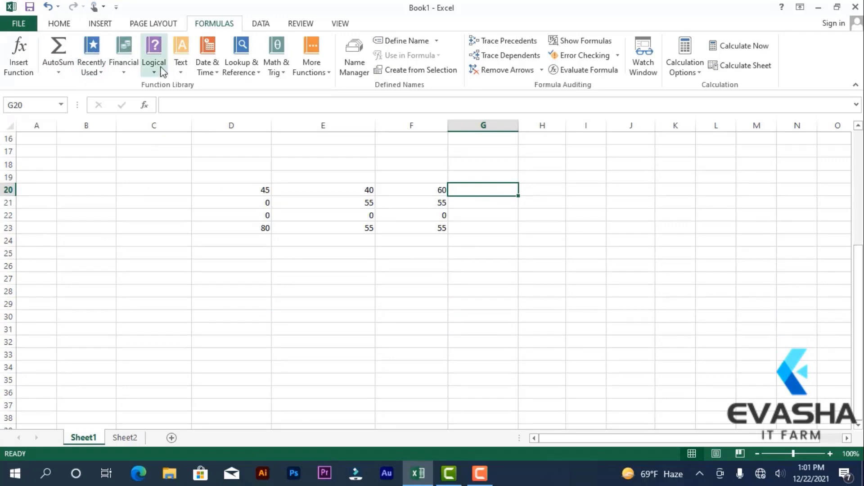
{"action": "left_click", "coordinate": [180, 69]}
{"action": "left_click", "coordinate": [196, 145]}
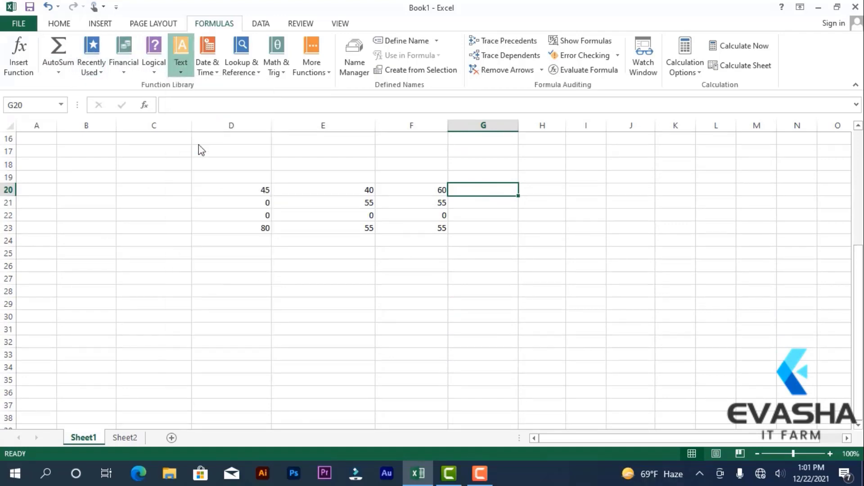
{"action": "left_click", "coordinate": [270, 189]}
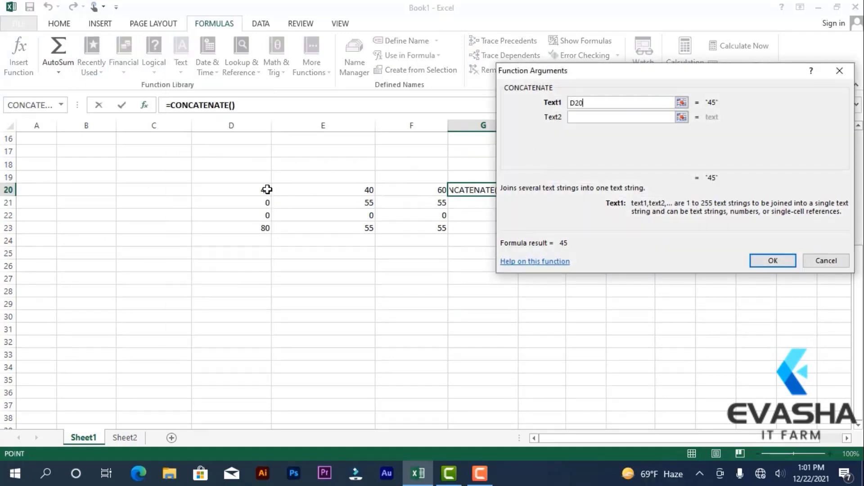
{"action": "key", "text": "Tab"}
{"action": "left_click", "coordinate": [367, 190]}
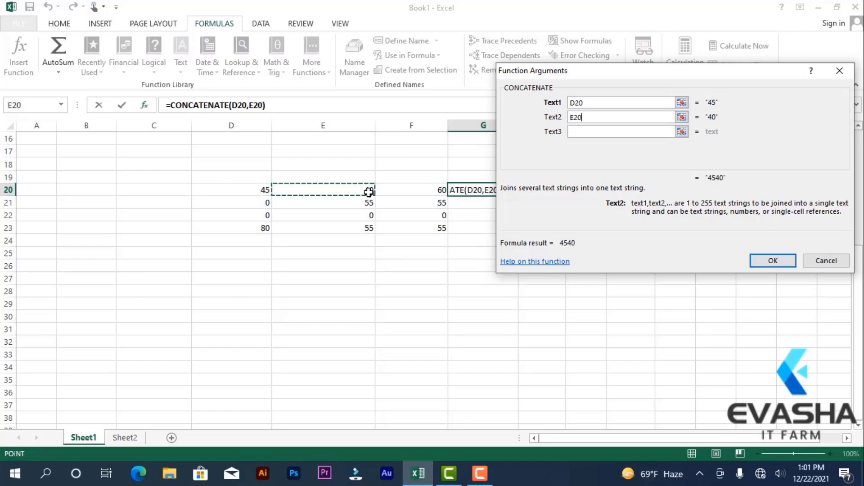
{"action": "key", "text": "Tab"}
{"action": "left_click", "coordinate": [379, 215]}
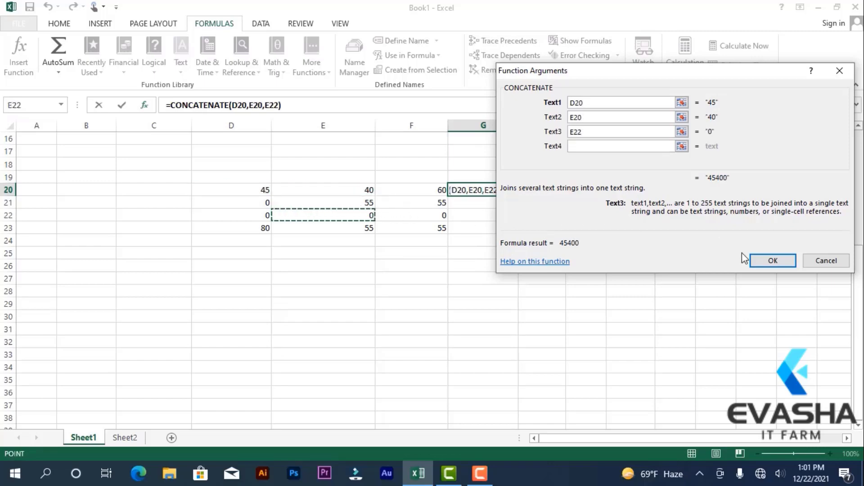
{"action": "left_click", "coordinate": [772, 260]}
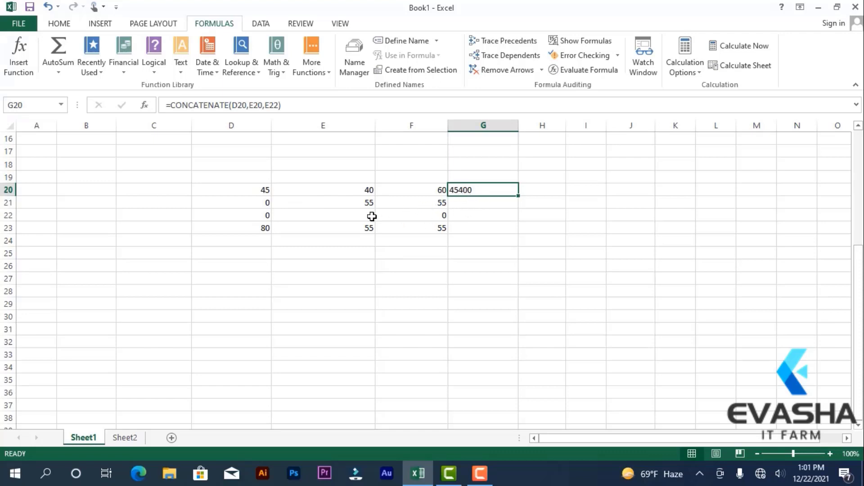
{"action": "key", "text": "Delete"}
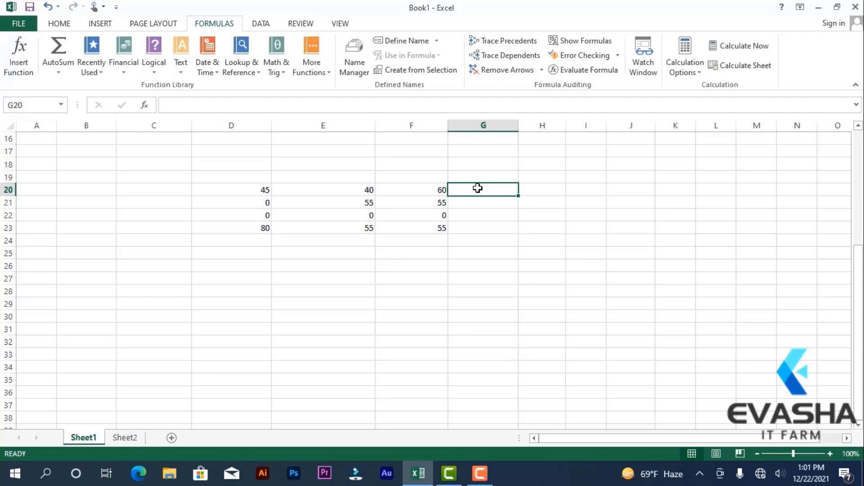
Step: Insert a DOLLAR function in cell F9 that converts the salary in E9 to currency text
{"action": "scroll", "coordinate": [460, 265], "scroll_direction": "up", "scroll_amount": 5}
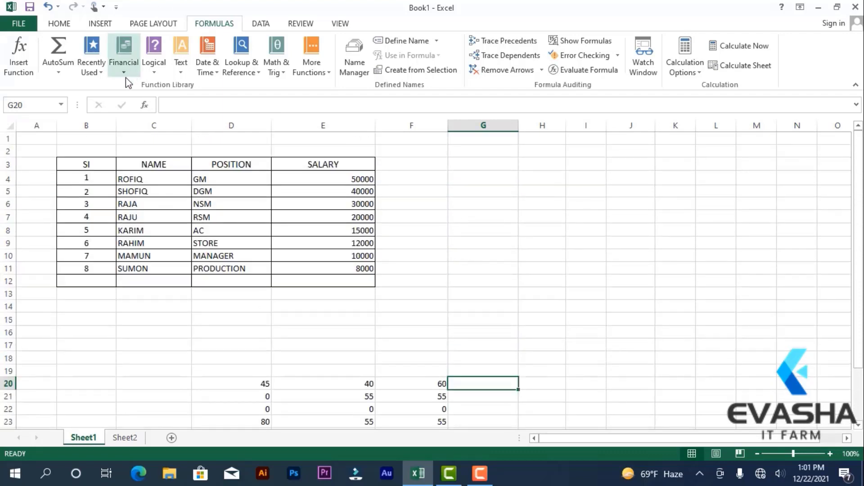
{"action": "left_click", "coordinate": [182, 71]}
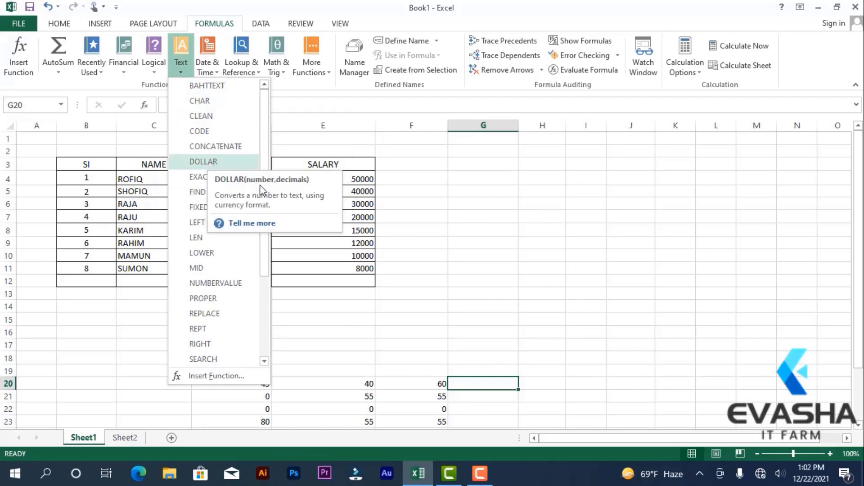
{"action": "left_click", "coordinate": [506, 263]}
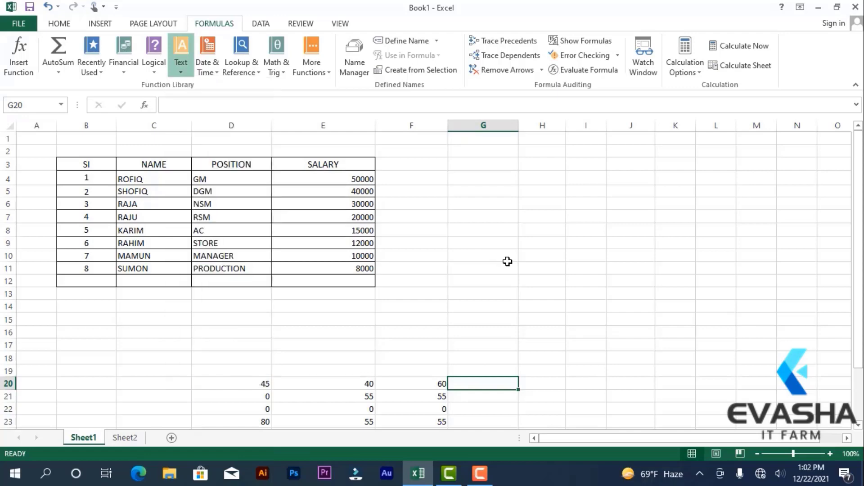
{"action": "left_click", "coordinate": [397, 242]}
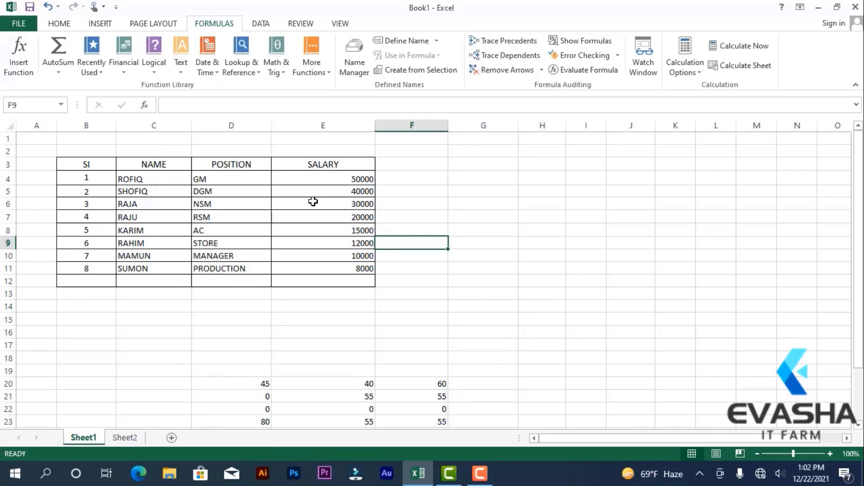
{"action": "left_click", "coordinate": [181, 72]}
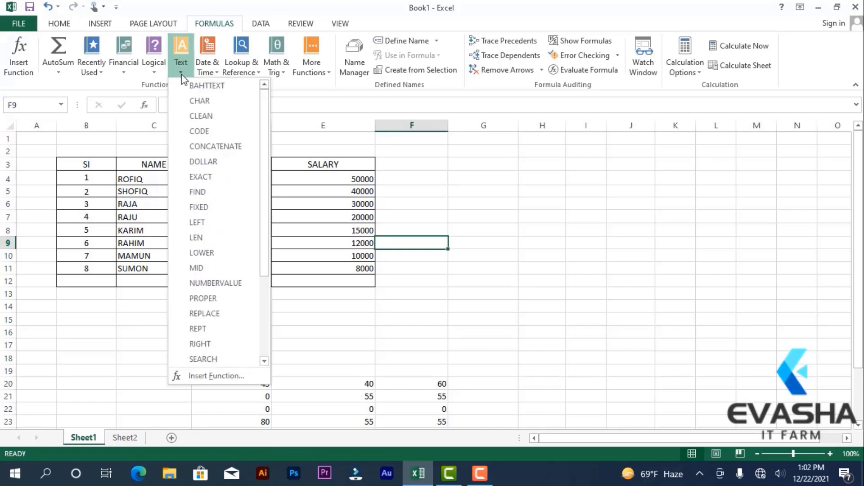
{"action": "left_click", "coordinate": [211, 162]}
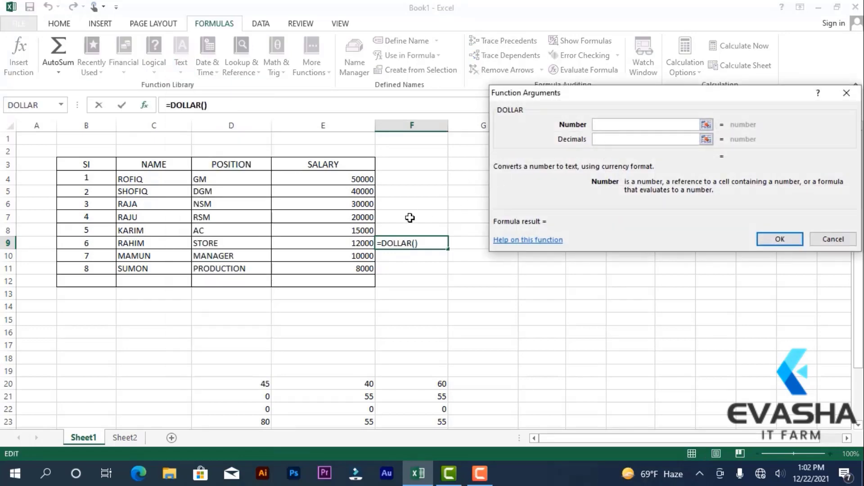
{"action": "left_click", "coordinate": [361, 243]}
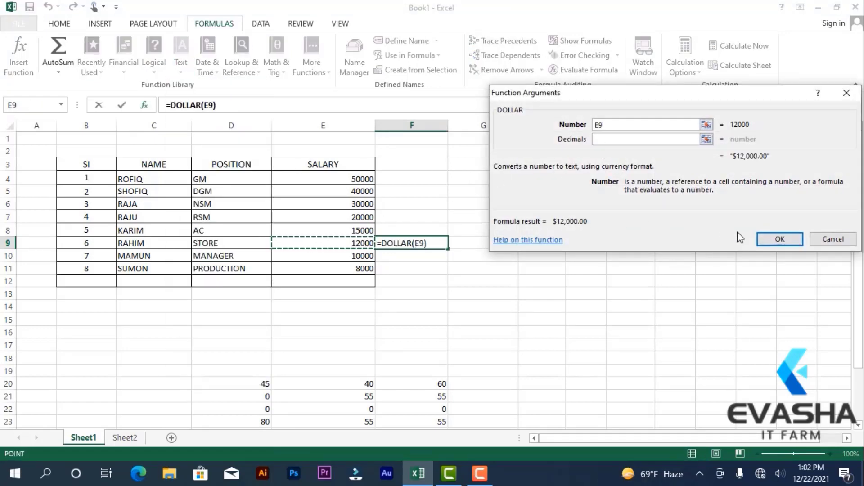
{"action": "left_click", "coordinate": [779, 241]}
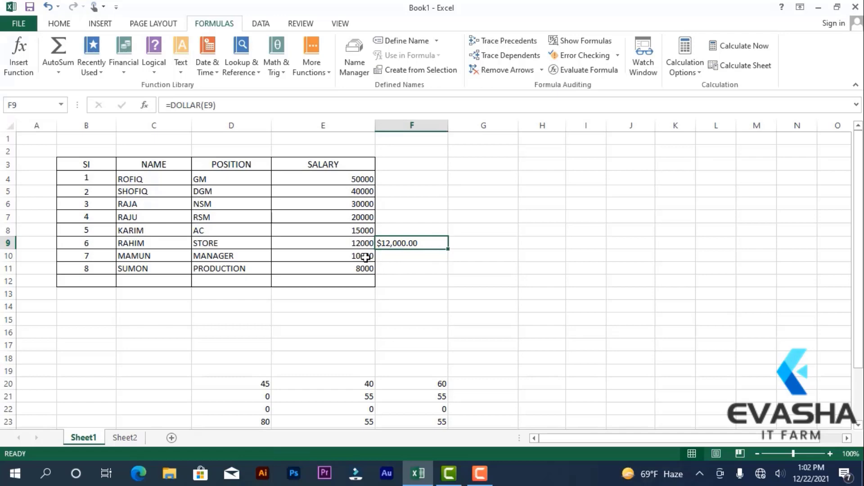
Step: Set up a DOLLAR function in cell F10 with E9 as the number and E10 as the decimals argument
{"action": "left_click", "coordinate": [391, 260]}
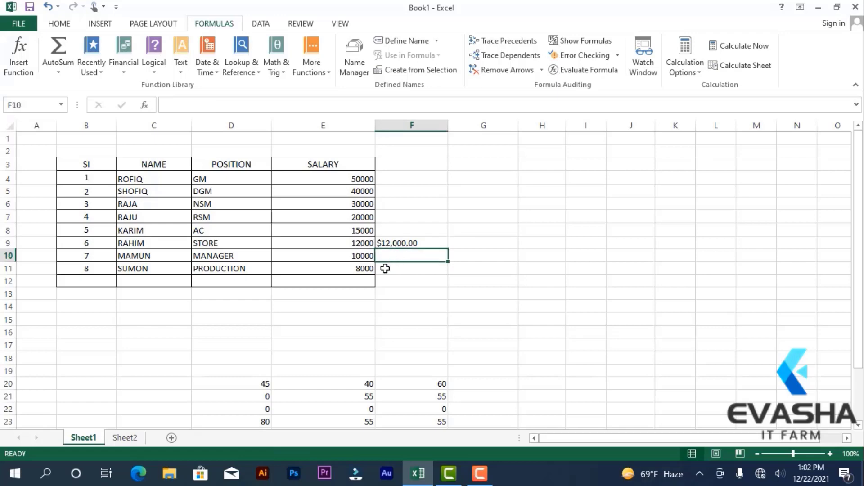
{"action": "left_click", "coordinate": [182, 67]}
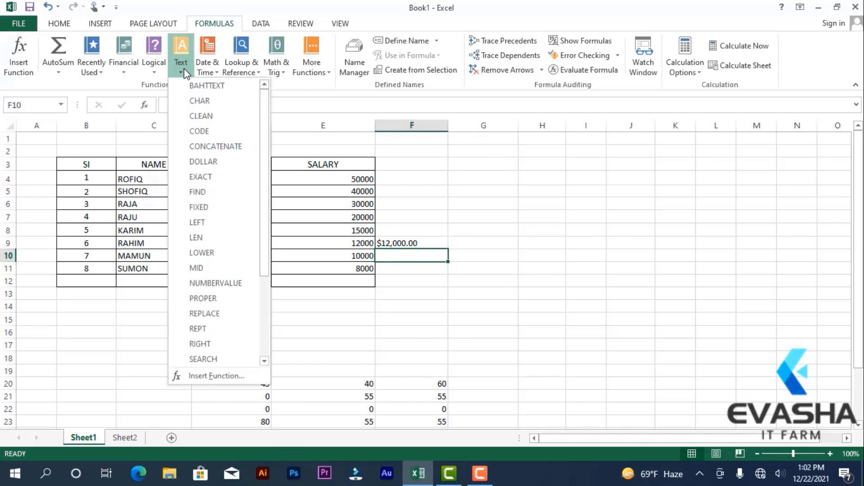
{"action": "left_click", "coordinate": [203, 162]}
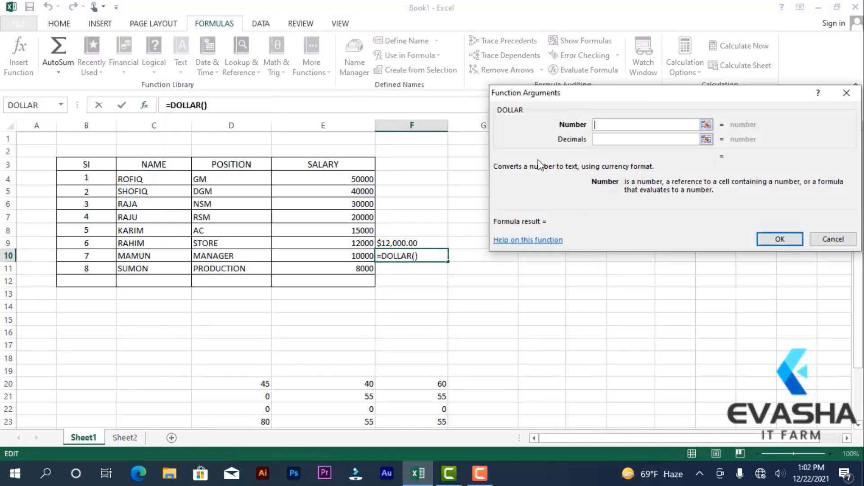
{"action": "left_click", "coordinate": [361, 244]}
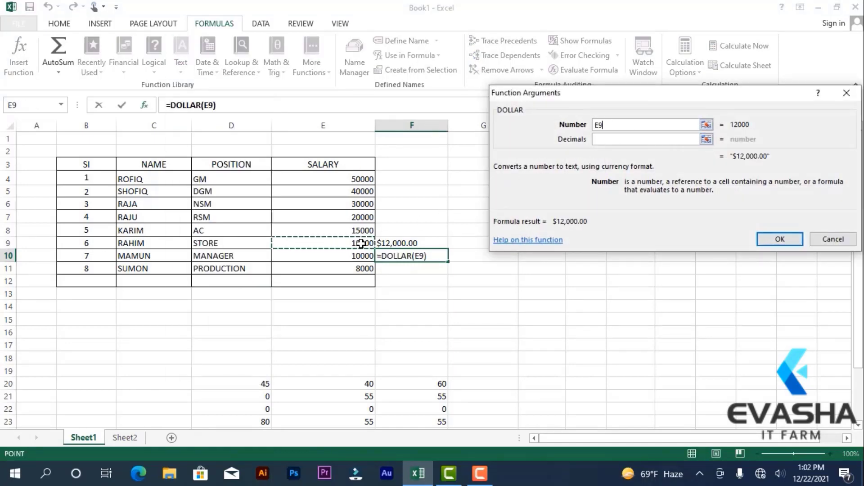
{"action": "key", "text": "Tab"}
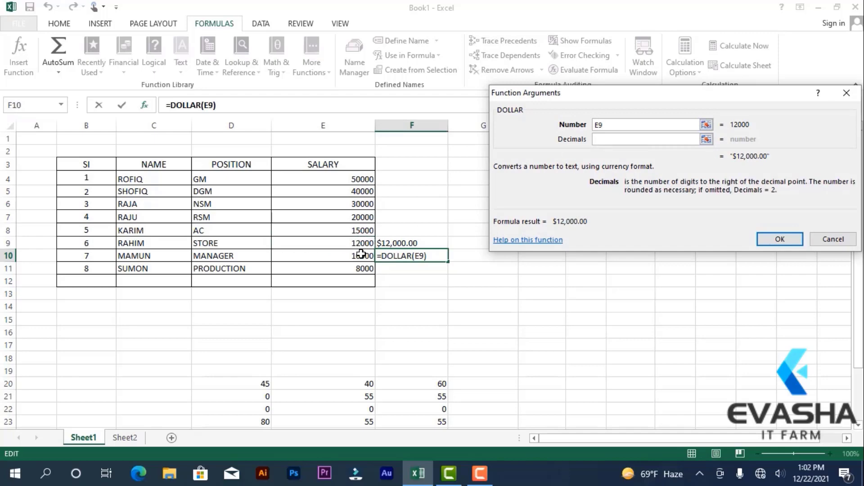
{"action": "left_click", "coordinate": [361, 255]}
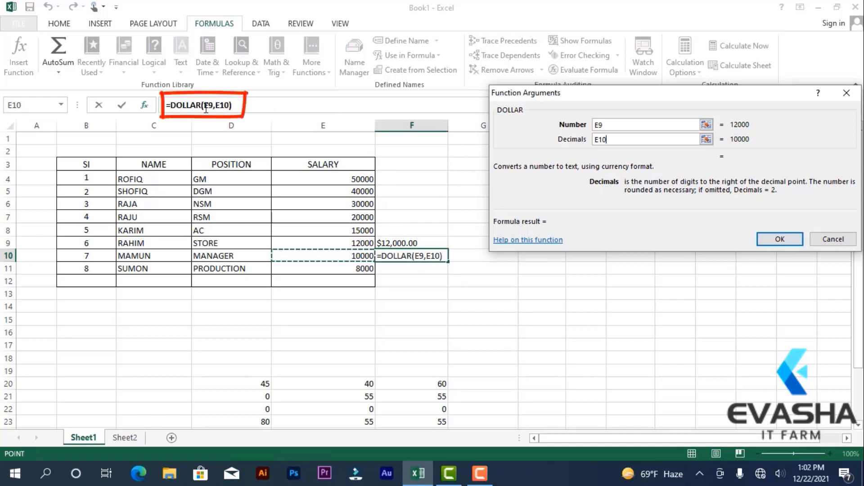
Step: Change the F10 formula to =DOLLAR(E9+E10), confirm it, and clear the DOLLAR formulas from F9 and F10
{"action": "left_click", "coordinate": [215, 107]}
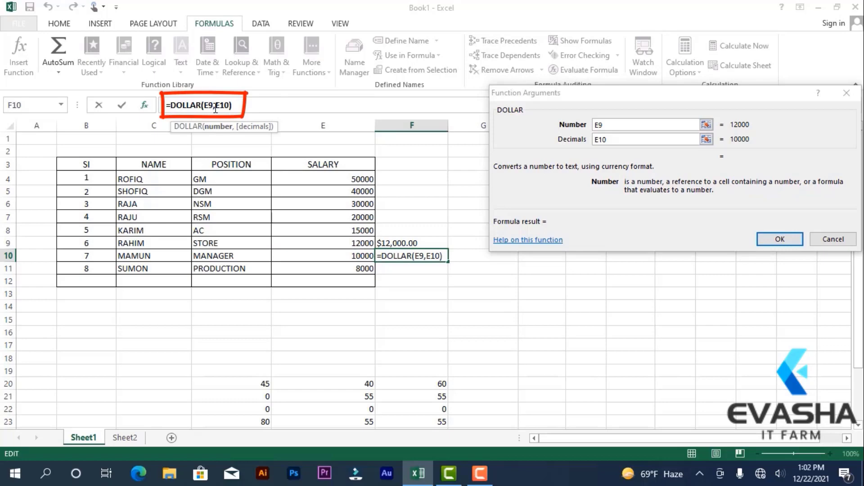
{"action": "key", "text": "Right"}
{"action": "key", "text": "BackSpace"}
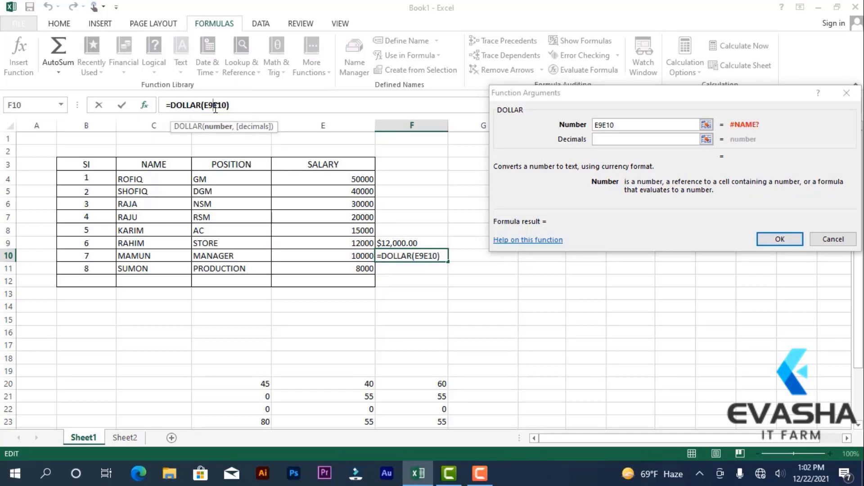
{"action": "type", "text": "+"}
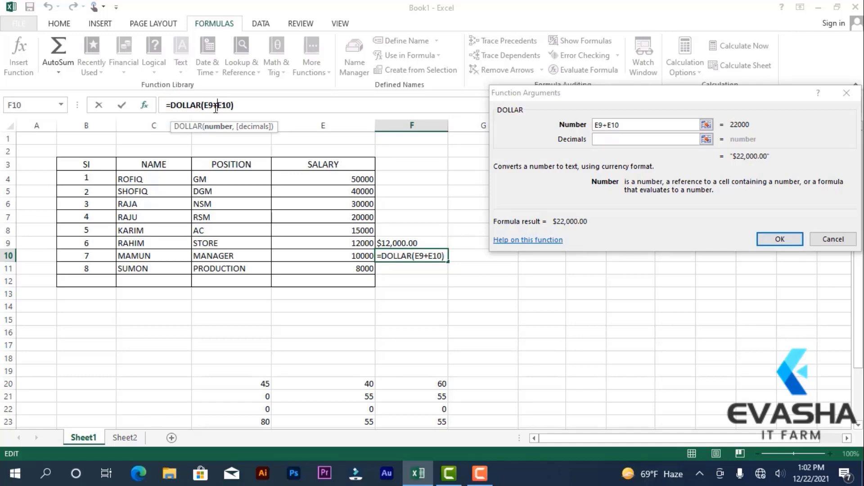
{"action": "key", "text": "Return"}
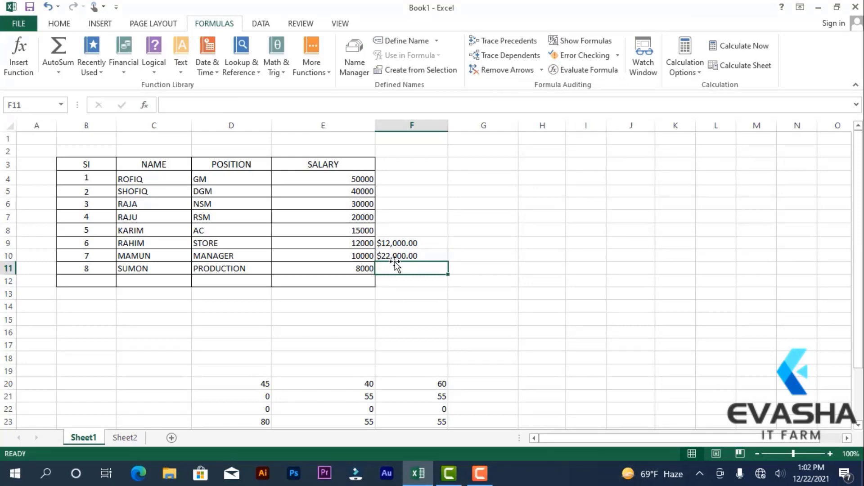
{"action": "left_click_drag", "start_coordinate": [394, 241], "coordinate": [395, 254]}
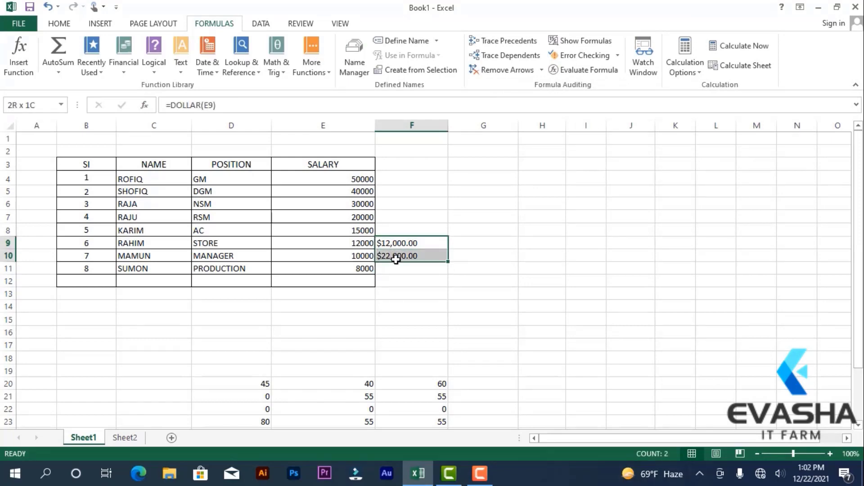
{"action": "key", "text": "Delete"}
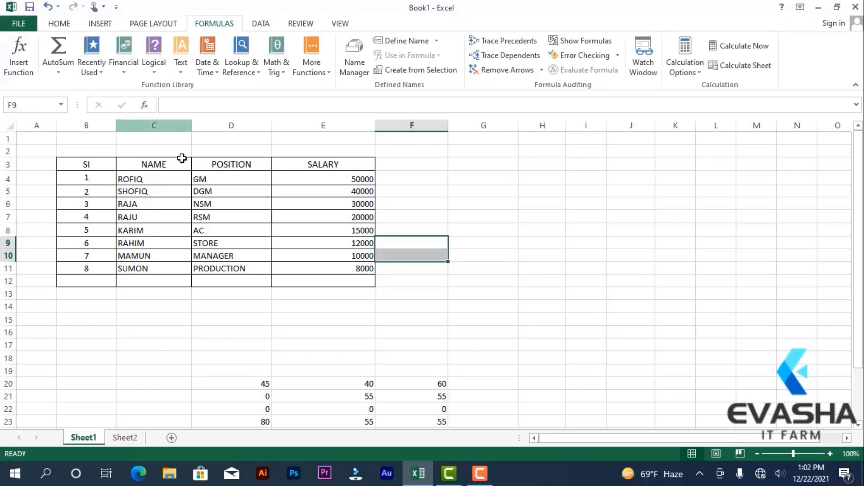
Step: Try a LEN function in cell F7 on D6, E10, B7 and D3 in turn, and cancel it
{"action": "left_click", "coordinate": [414, 218]}
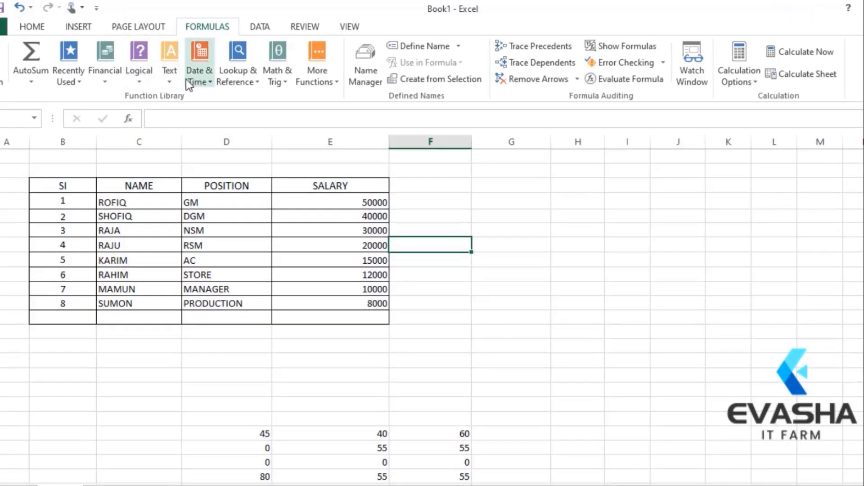
{"action": "left_click", "coordinate": [171, 81]}
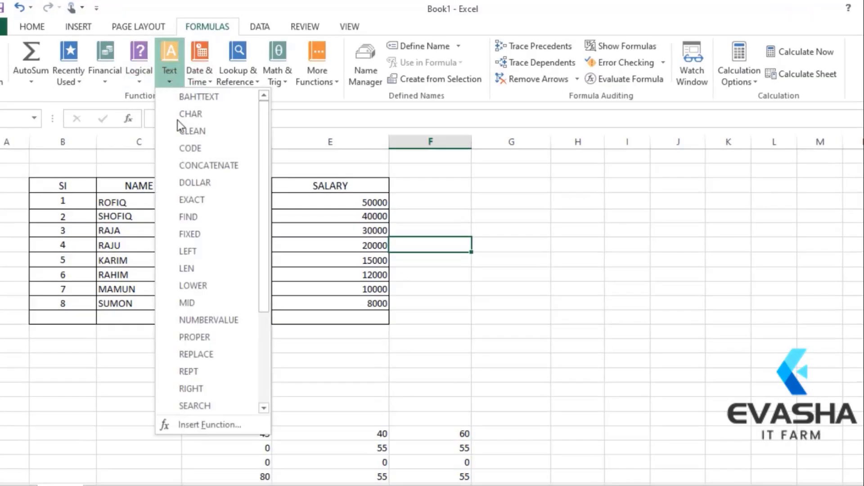
{"action": "left_click", "coordinate": [199, 268]}
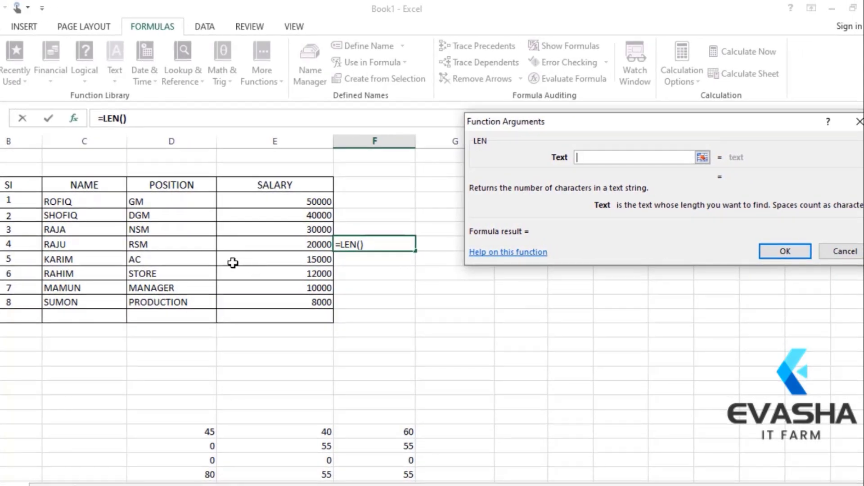
{"action": "left_click", "coordinate": [139, 231]}
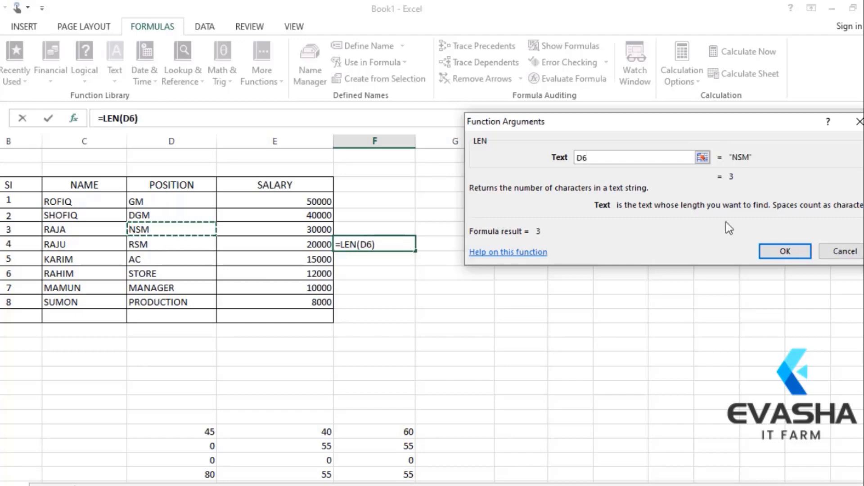
{"action": "left_click", "coordinate": [320, 288]}
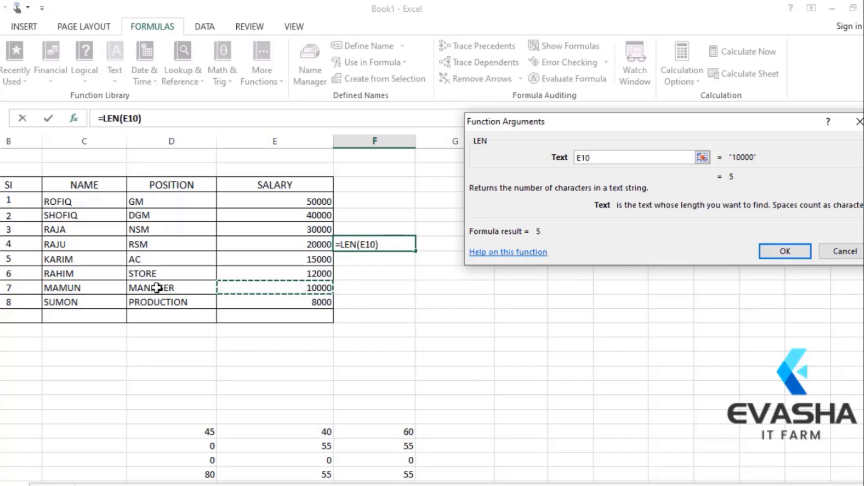
{"action": "left_click", "coordinate": [21, 244]}
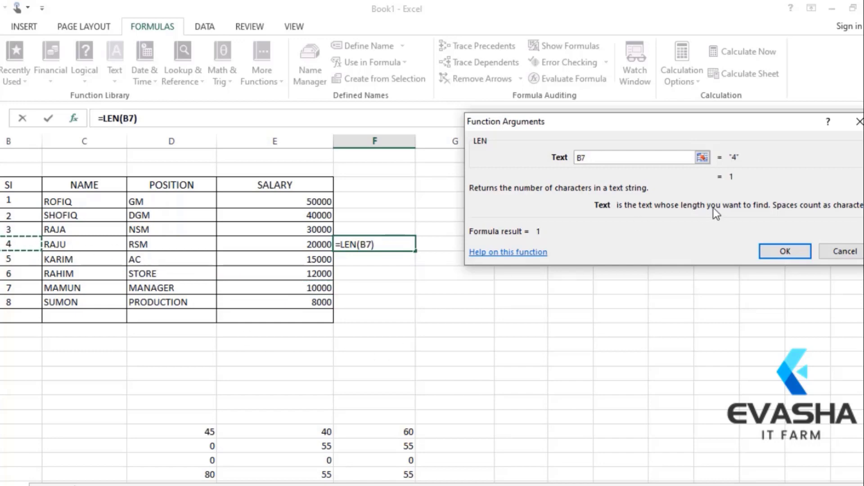
{"action": "left_click", "coordinate": [198, 190]}
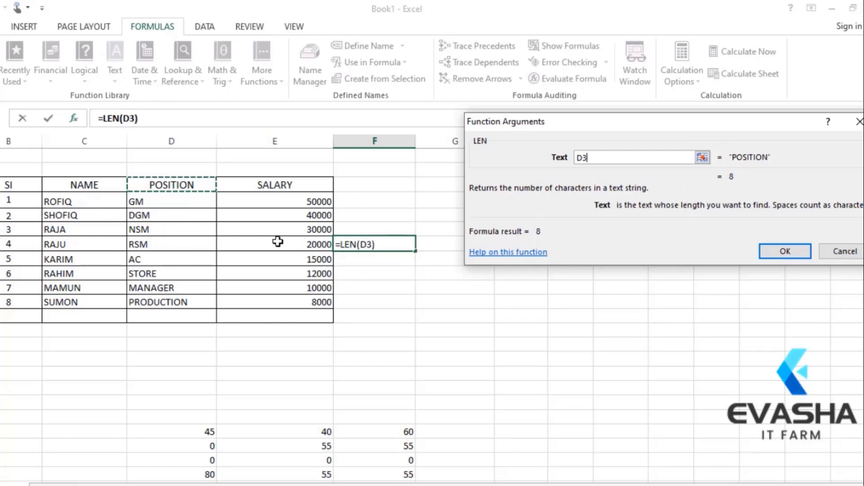
{"action": "left_click", "coordinate": [859, 121]}
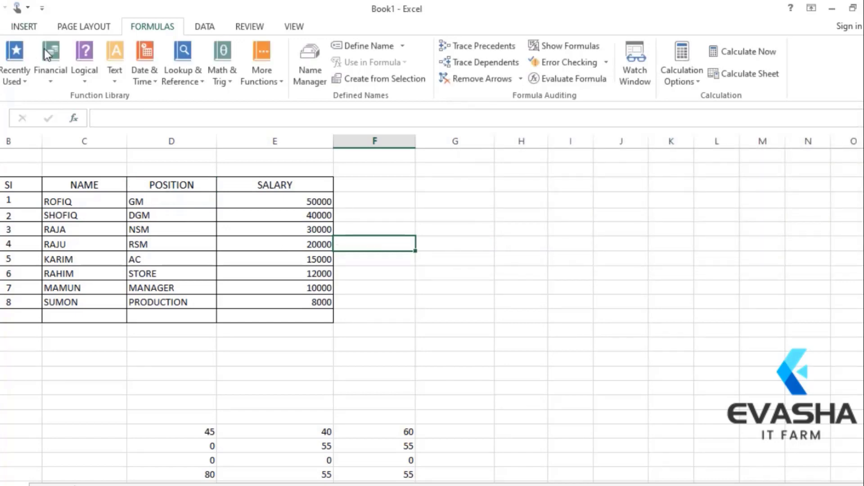
Step: Insert a DATE function in cell F7 with year 2021, month 12 and day 22, and clear the cell again
{"action": "left_click", "coordinate": [154, 80]}
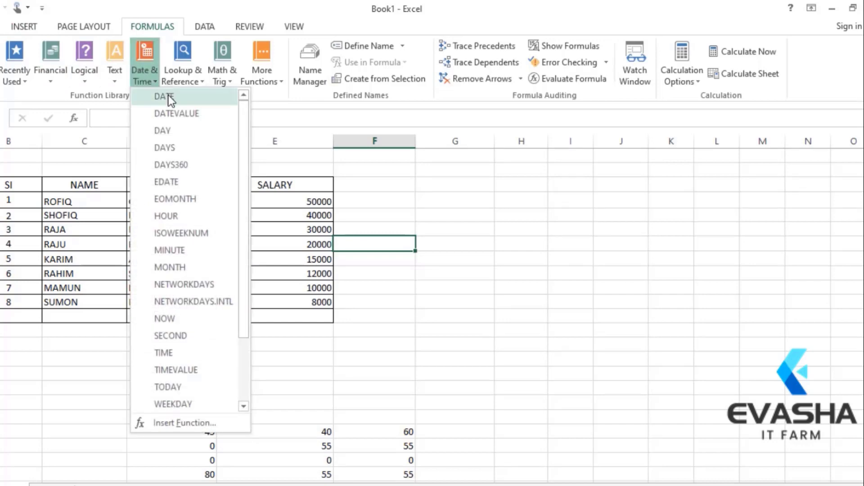
{"action": "left_click", "coordinate": [167, 97]}
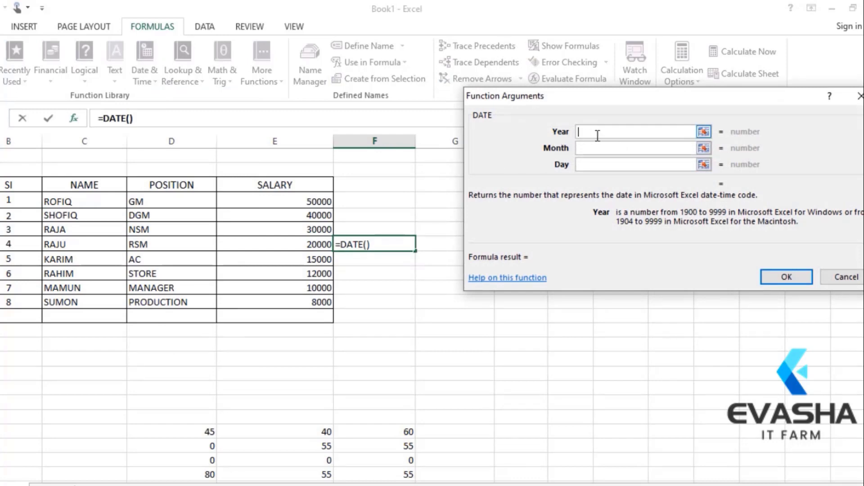
{"action": "type", "text": "2021"}
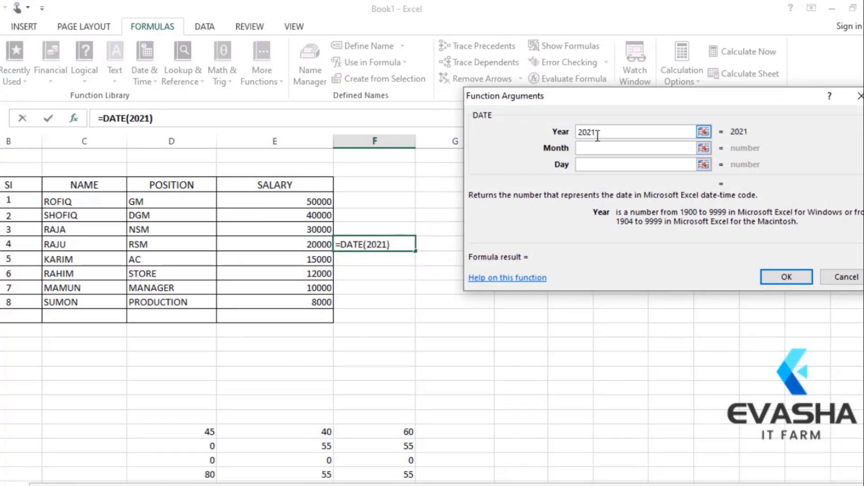
{"action": "key", "text": "Tab"}
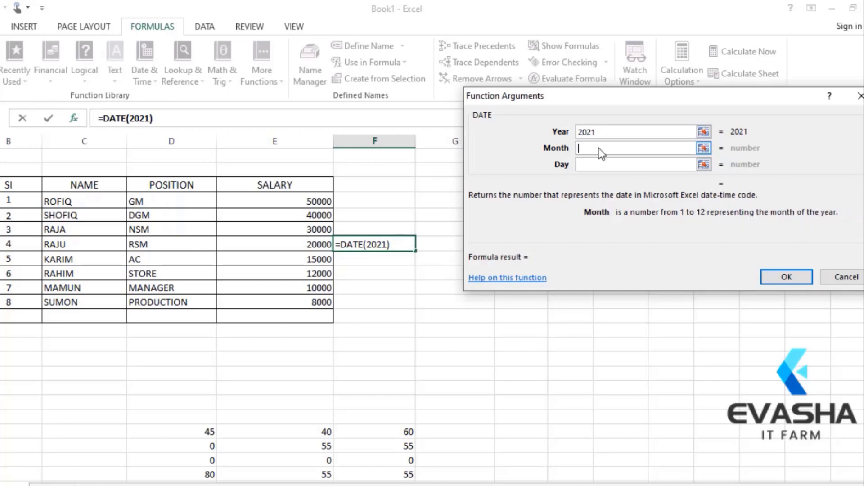
{"action": "type", "text": "12"}
{"action": "left_click", "coordinate": [602, 162]}
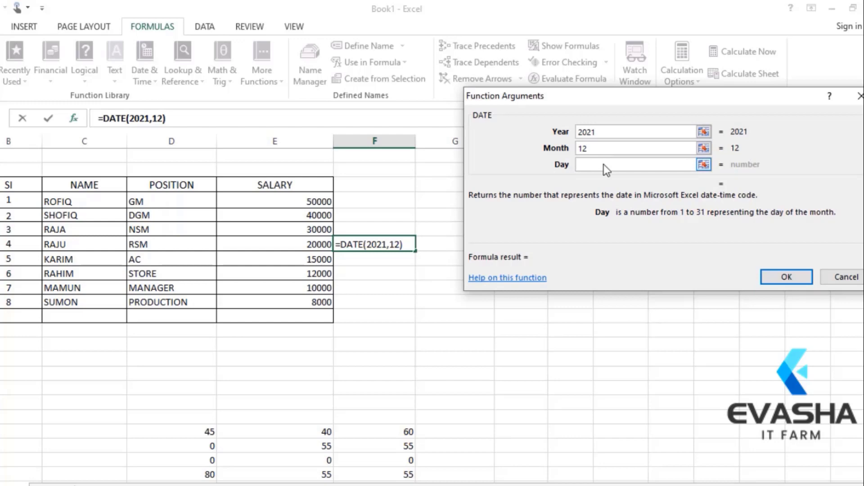
{"action": "type", "text": "22"}
{"action": "left_click", "coordinate": [787, 277]}
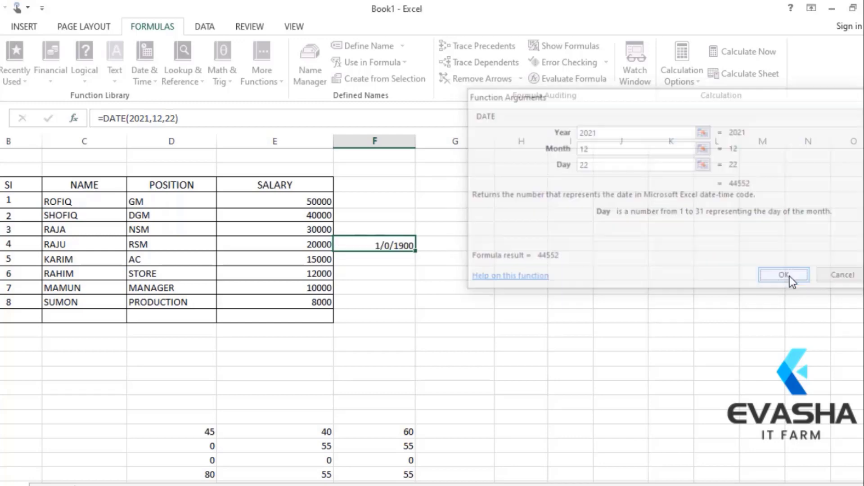
{"action": "right_click", "coordinate": [398, 245]}
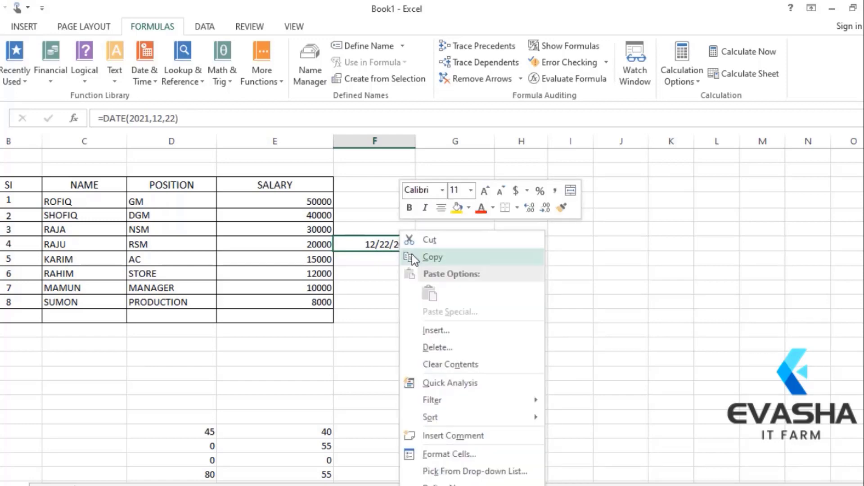
{"action": "left_click", "coordinate": [374, 246]}
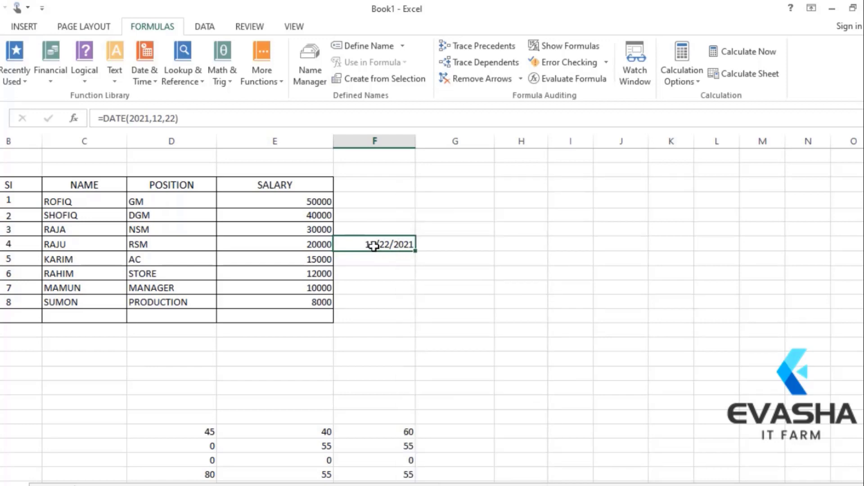
{"action": "key", "text": "Delete"}
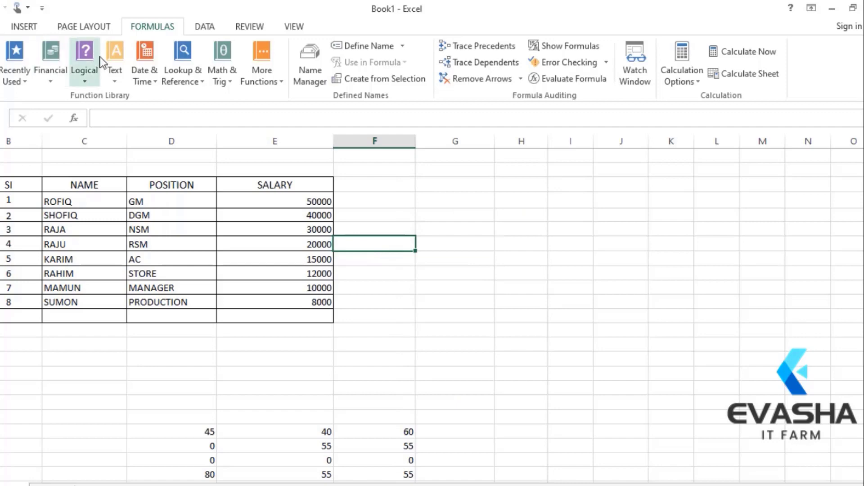
Step: Insert a NOW function in cell F7, compare it with the system date, and clear the cell again
{"action": "left_click", "coordinate": [145, 77]}
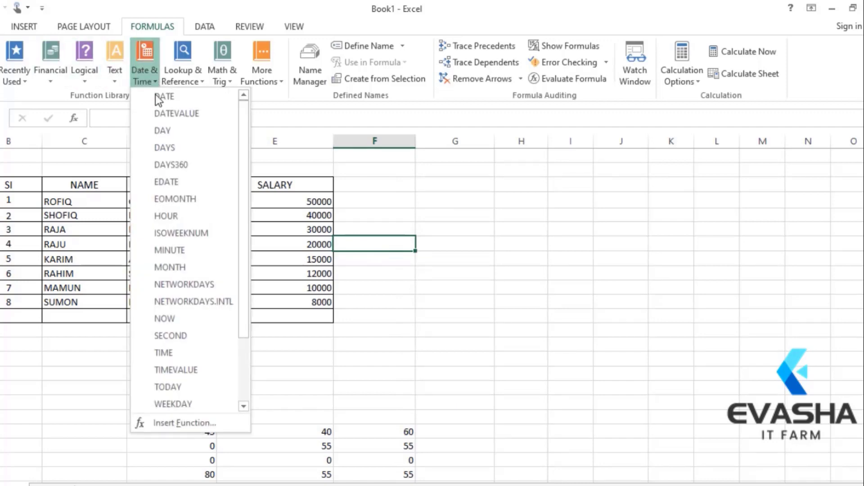
{"action": "left_click", "coordinate": [172, 323]}
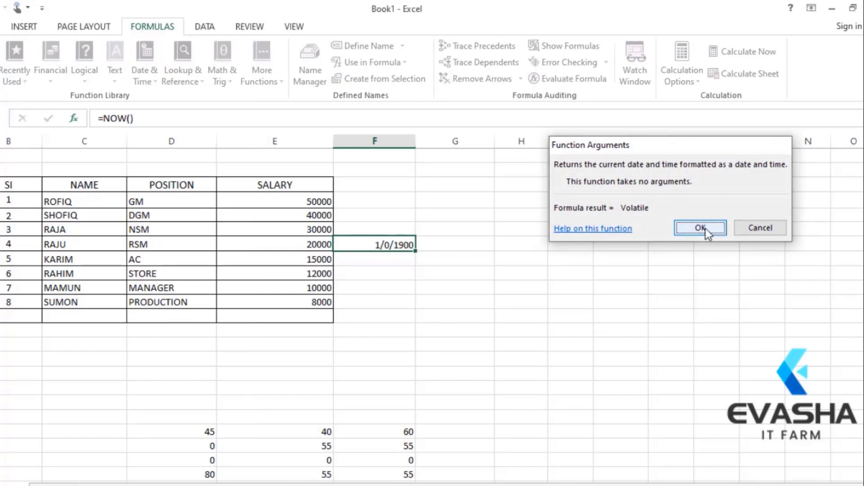
{"action": "left_click", "coordinate": [705, 228]}
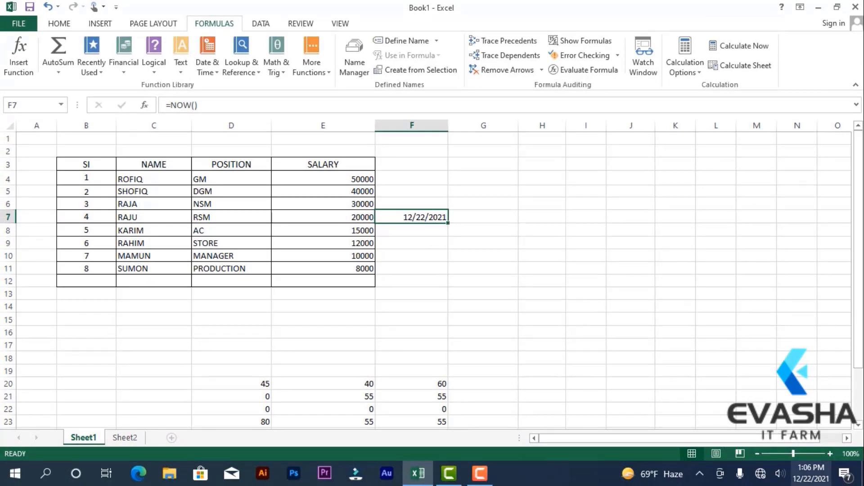
{"action": "mouse_move", "coordinate": [817, 484]}
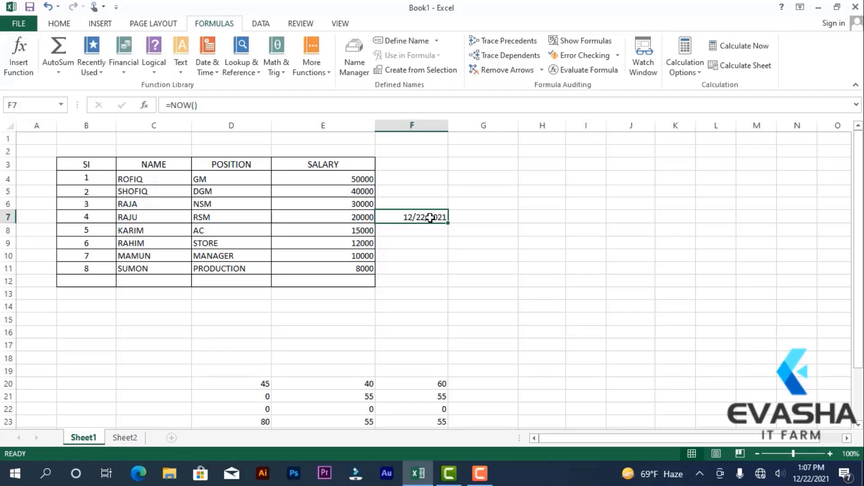
{"action": "key", "text": "Delete"}
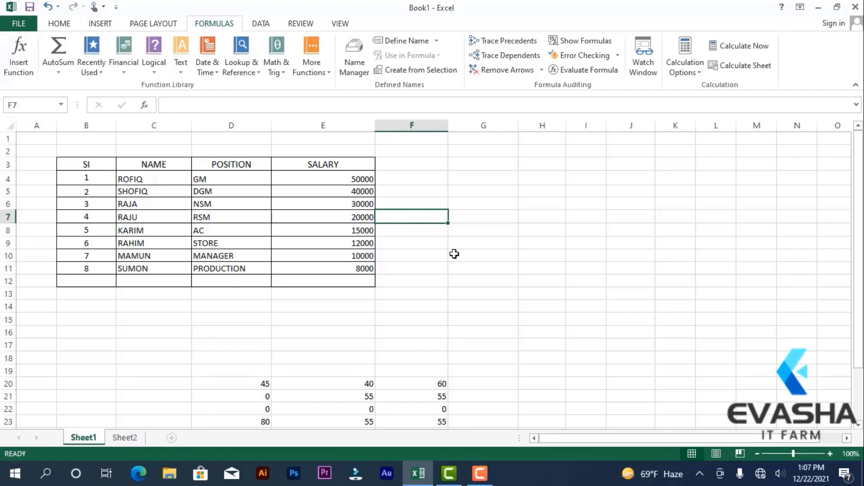
{"action": "left_click", "coordinate": [504, 259]}
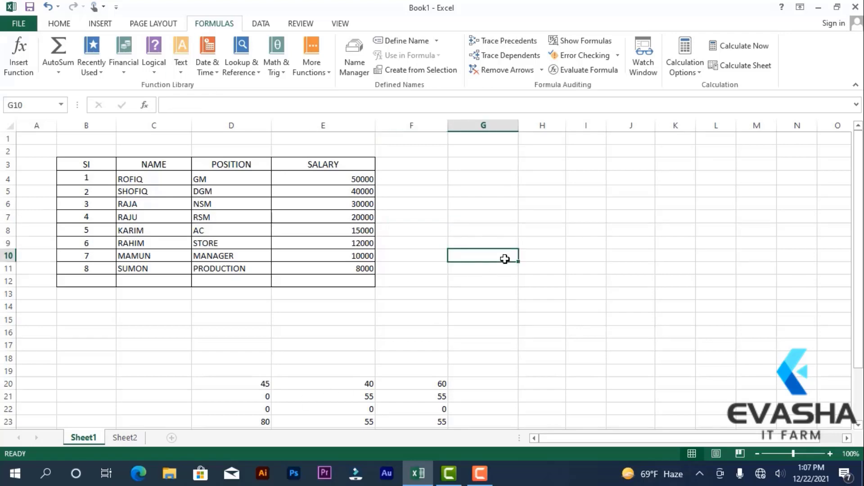